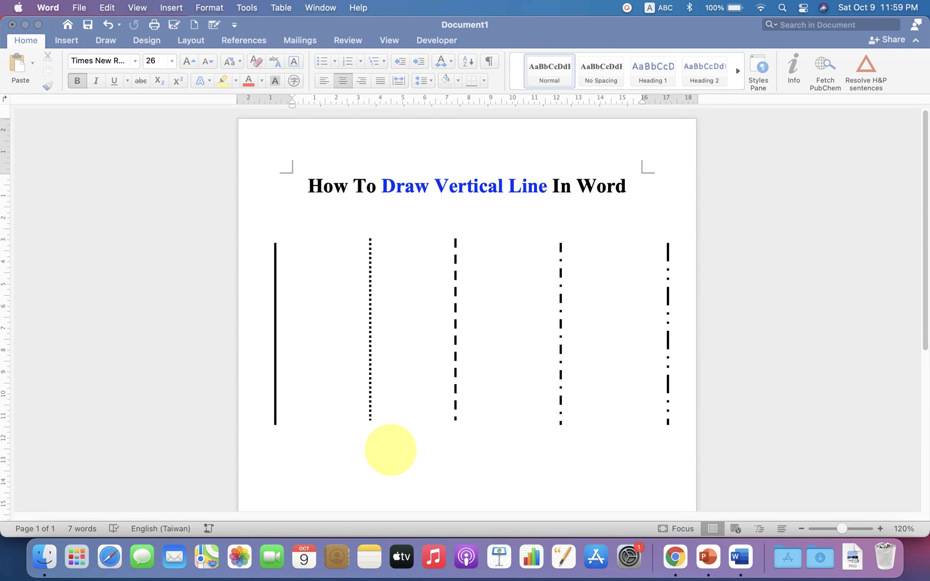
# Select the solid sample vertical line below the title, then deselect it to return to the text.
pyautogui.click(276, 391)
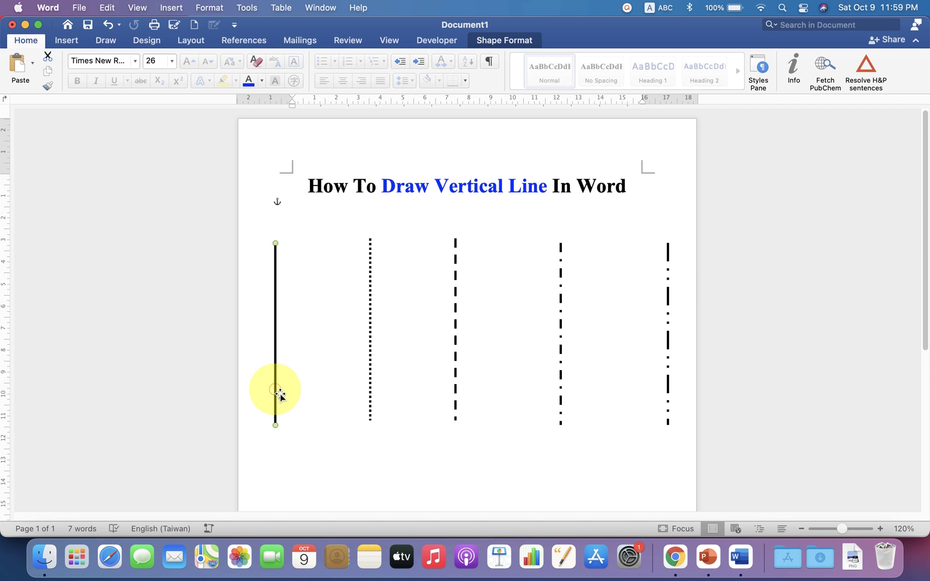
pyautogui.click(373, 384)
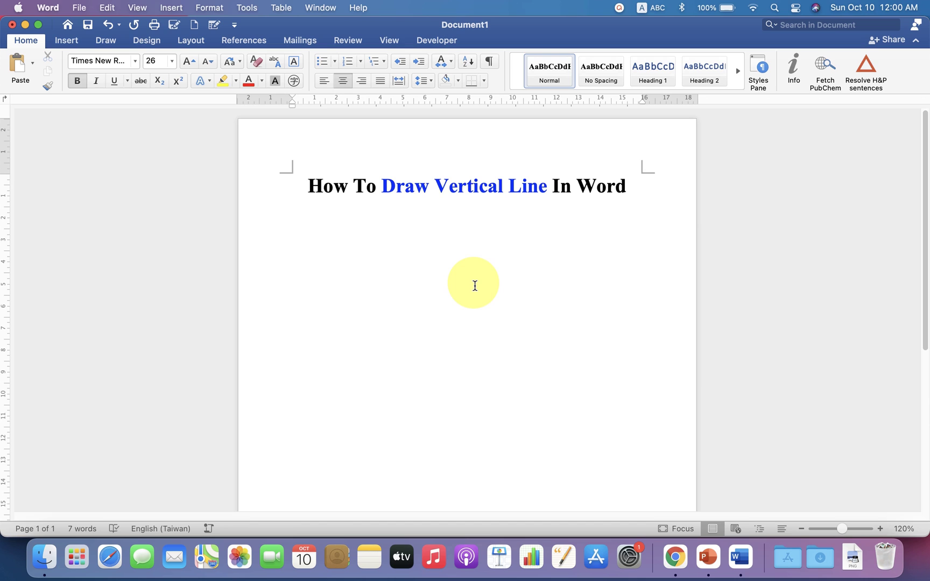
# Draw a straight vertical Line shape about 7.6 cm long below the title.
pyautogui.click(78, 45)
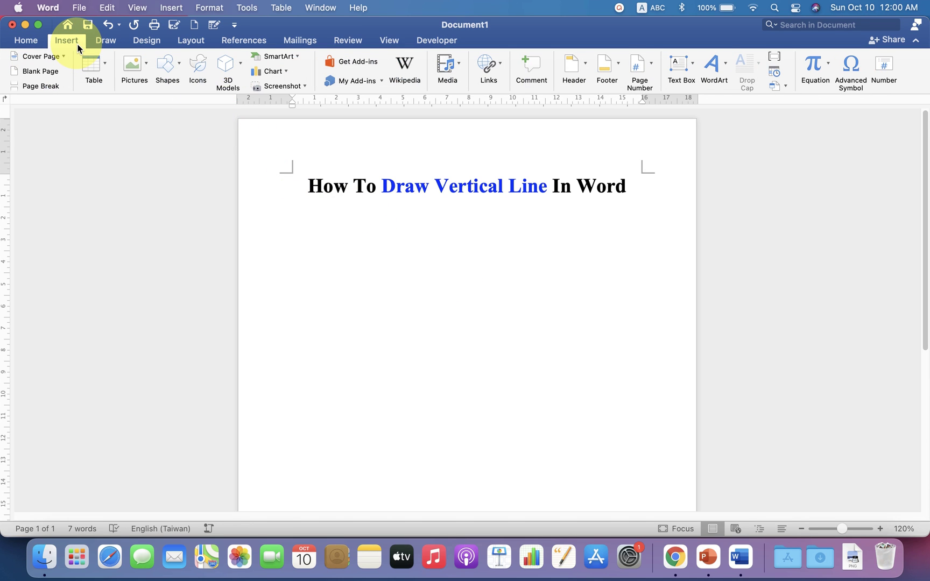
pyautogui.click(182, 73)
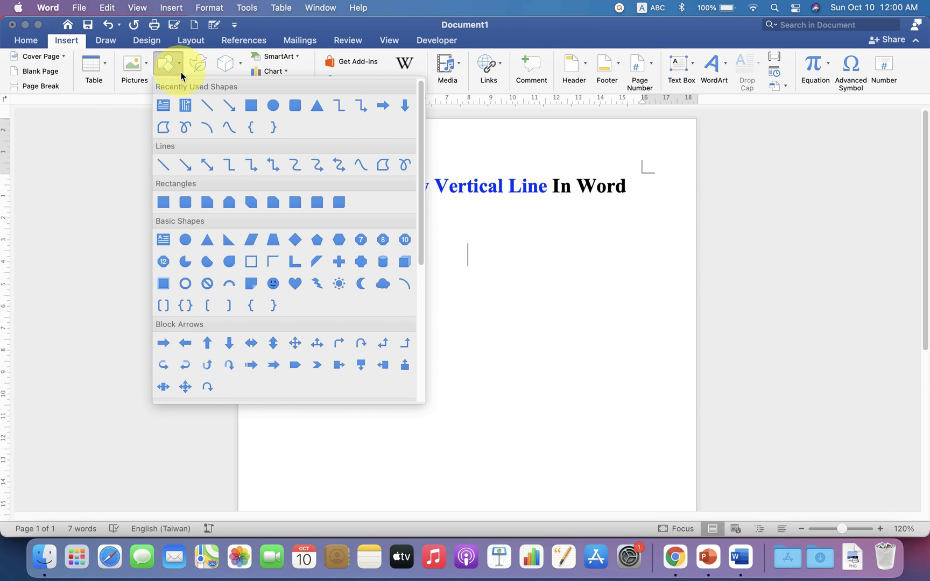
pyautogui.click(163, 166)
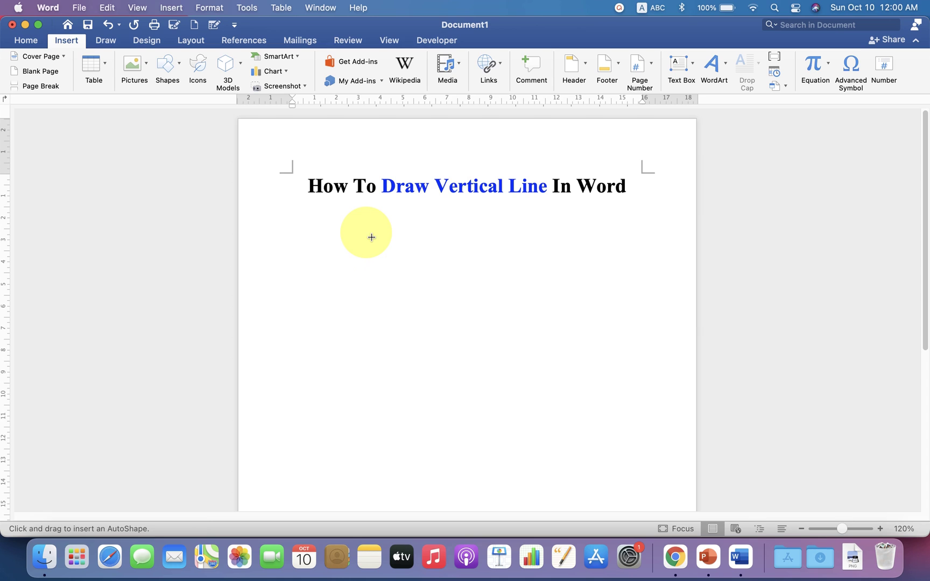
pyautogui.moveTo(371, 236); pyautogui.dragTo(382, 398)
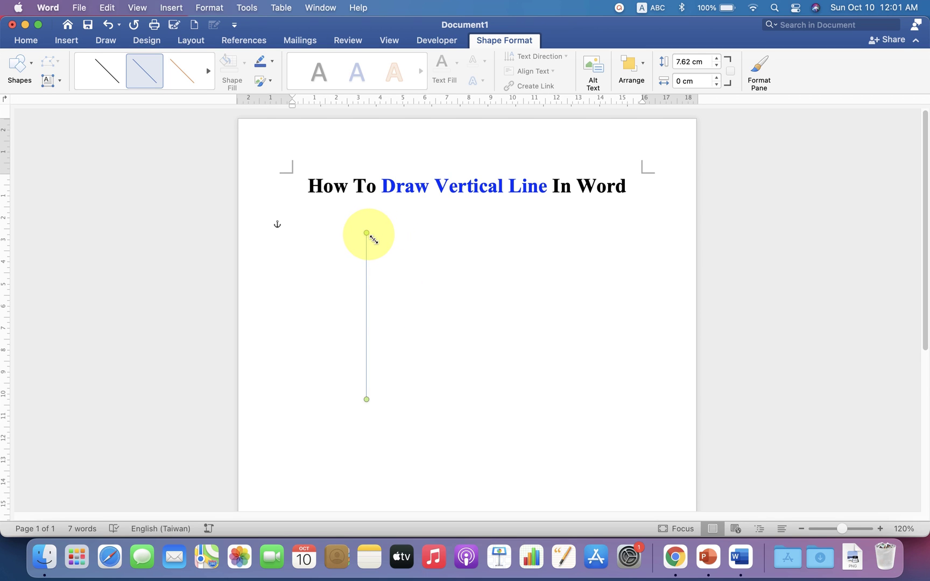
# In Format Shape, set the line colour to Black and the width to 3 pt.
pyautogui.rightClick(372, 239)
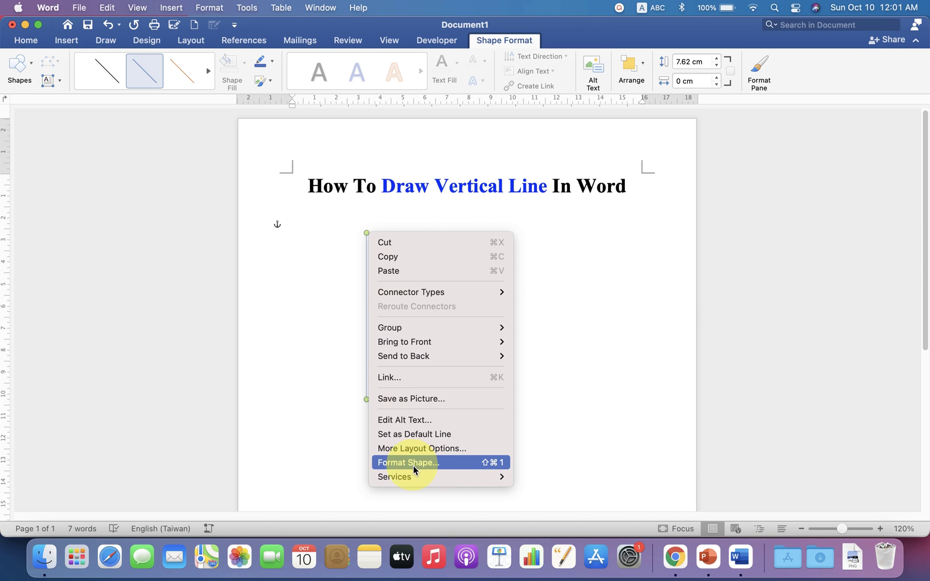
pyautogui.click(437, 466)
pyautogui.click(747, 177)
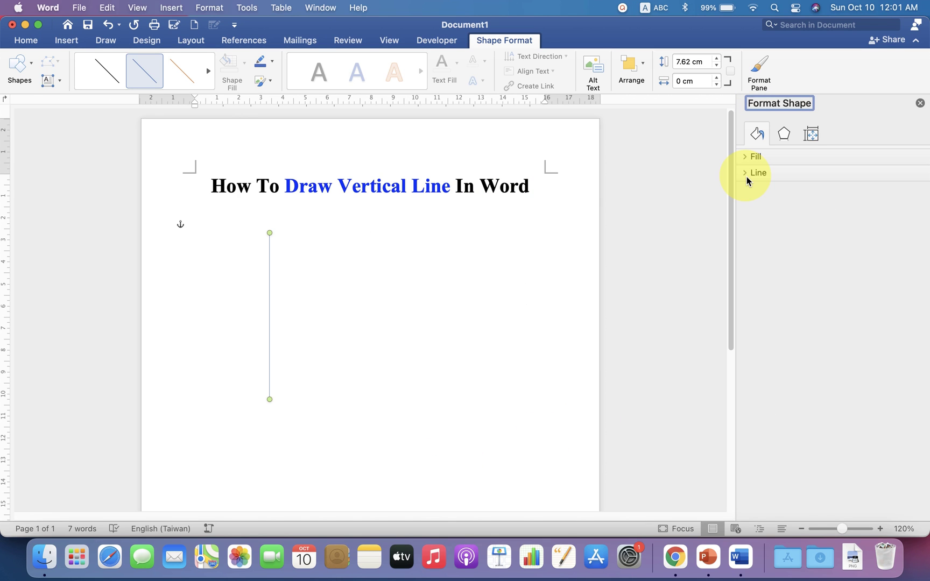
pyautogui.click(746, 176)
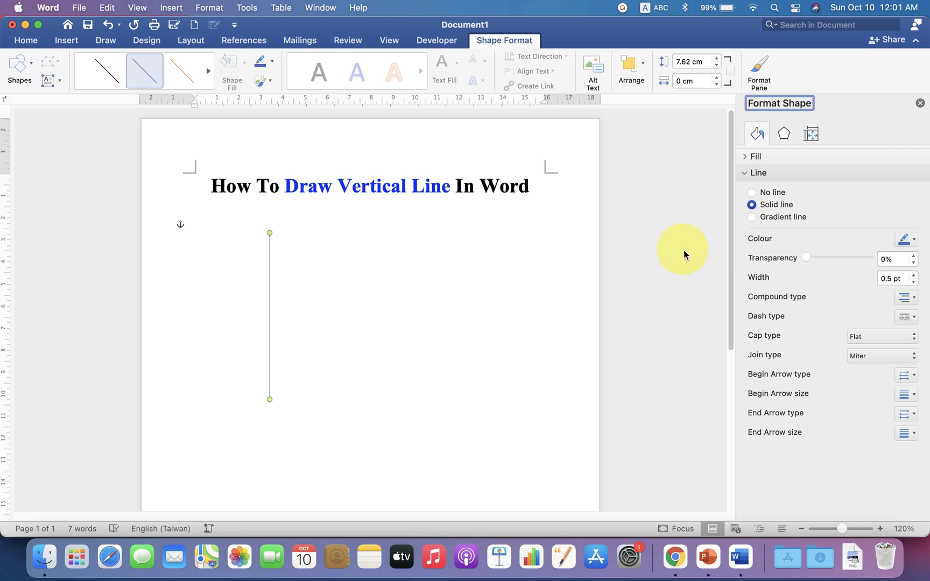
pyautogui.click(905, 240)
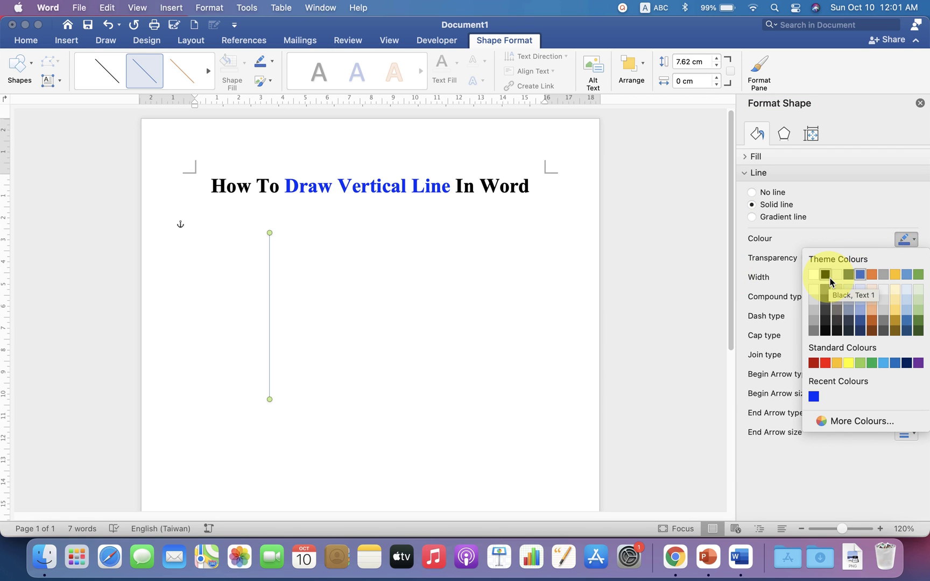
pyautogui.click(826, 276)
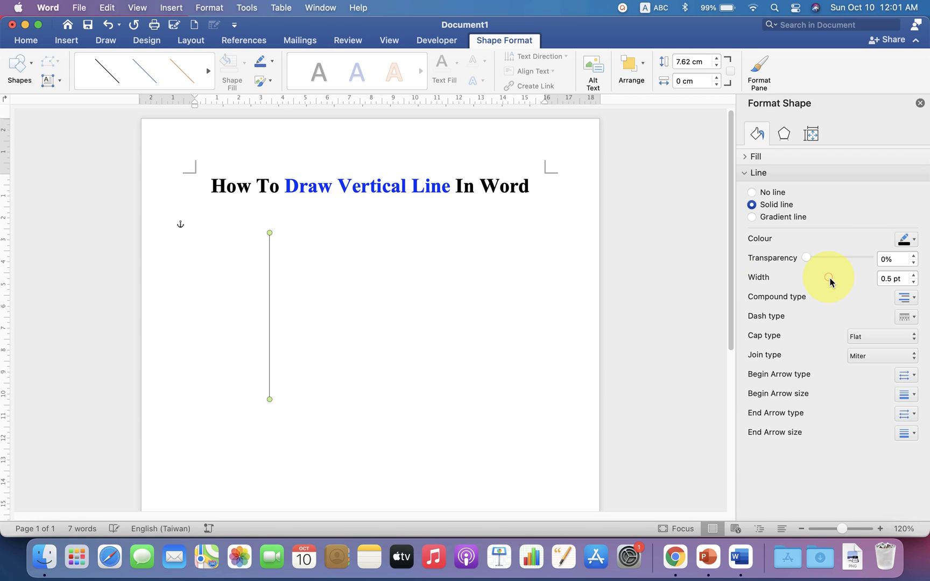
pyautogui.click(896, 280)
pyautogui.moveTo(896, 282); pyautogui.dragTo(869, 284)
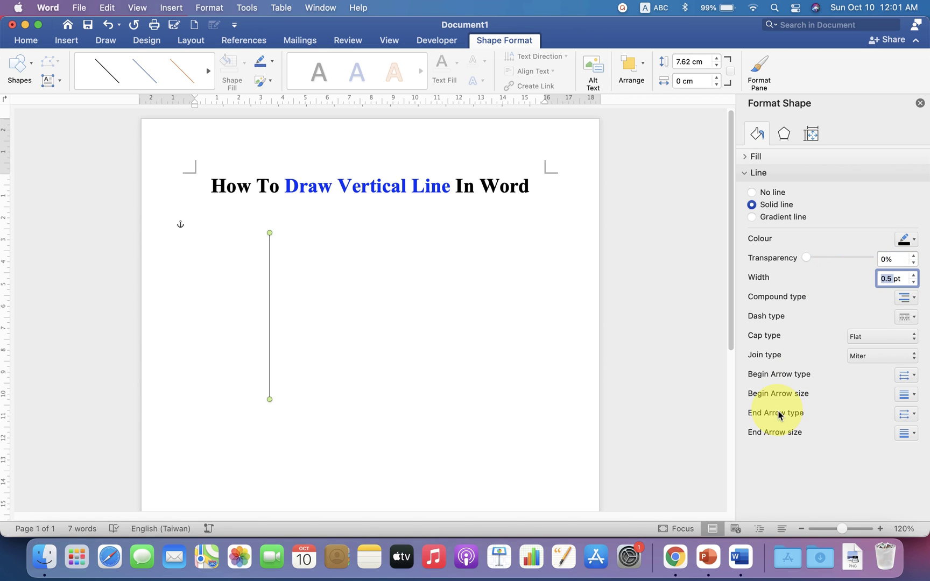
pyautogui.write('3')
pyautogui.press('Return')
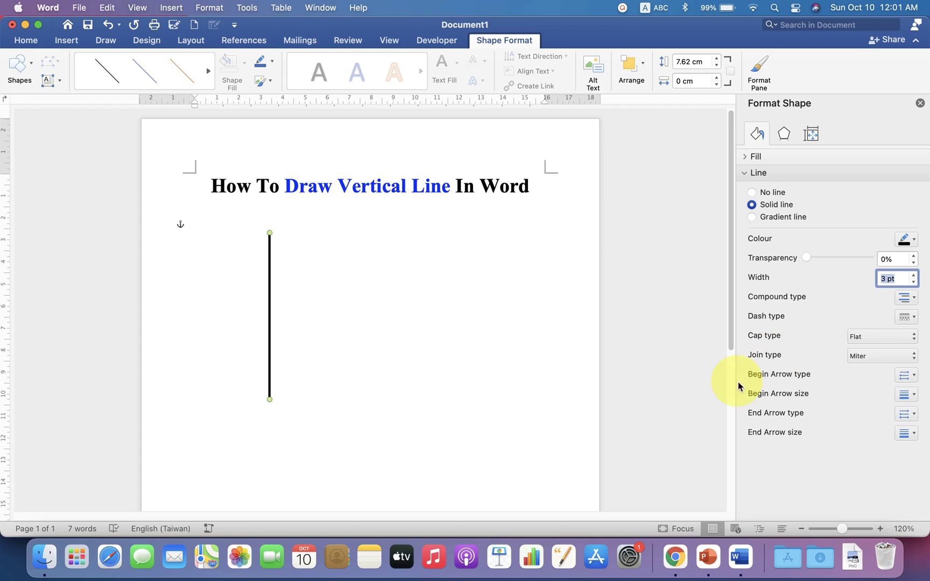
# Try out several compound line styles, including double, on the line.
pyautogui.click(908, 298)
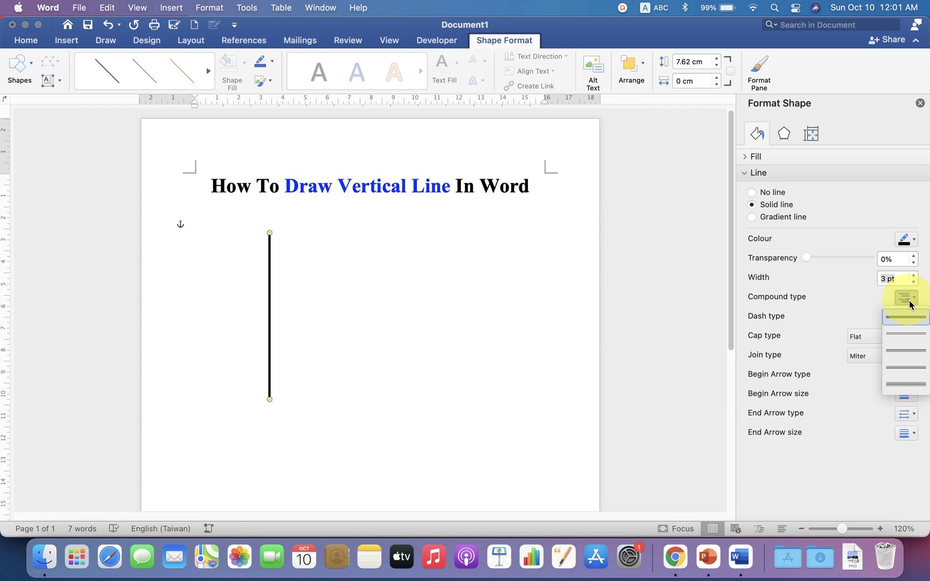
pyautogui.click(911, 338)
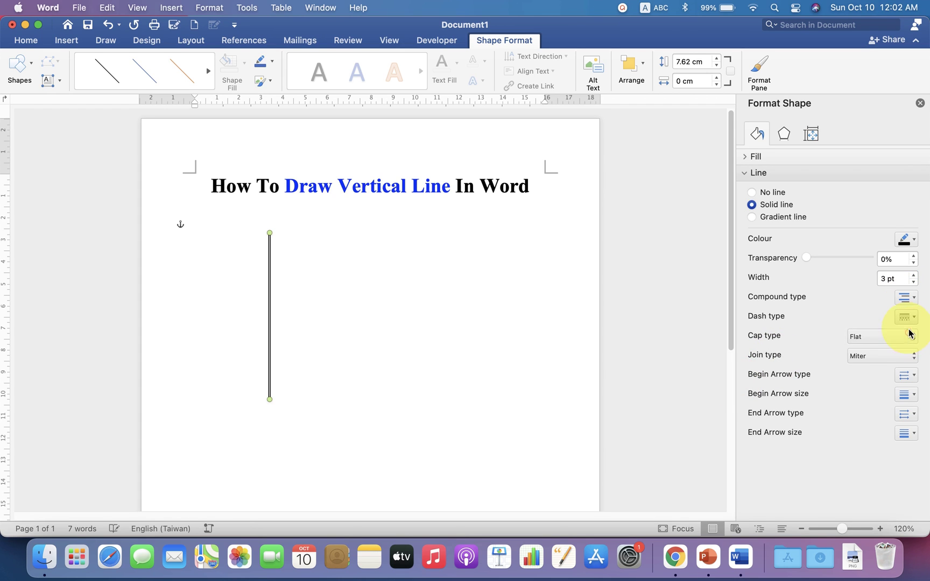
pyautogui.click(906, 300)
pyautogui.click(908, 360)
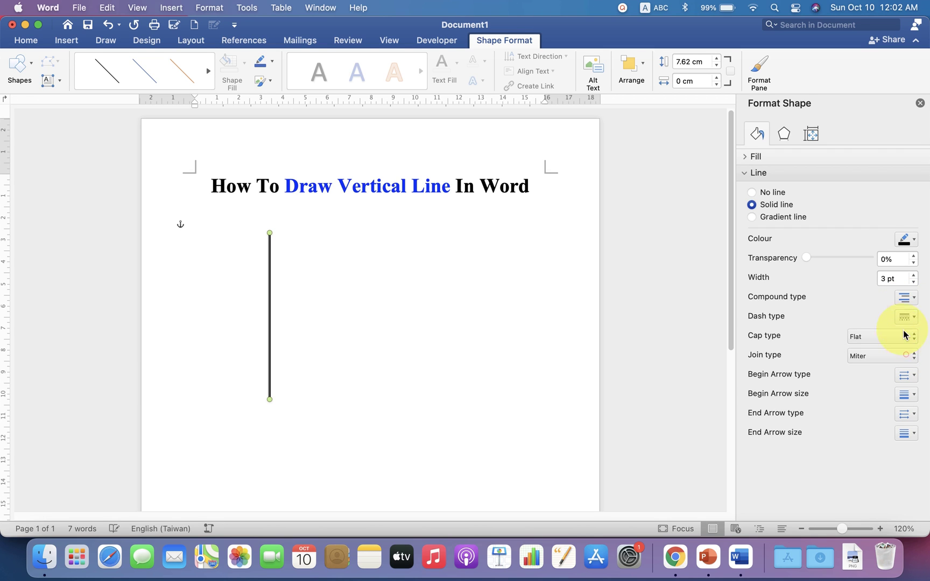
pyautogui.click(915, 304)
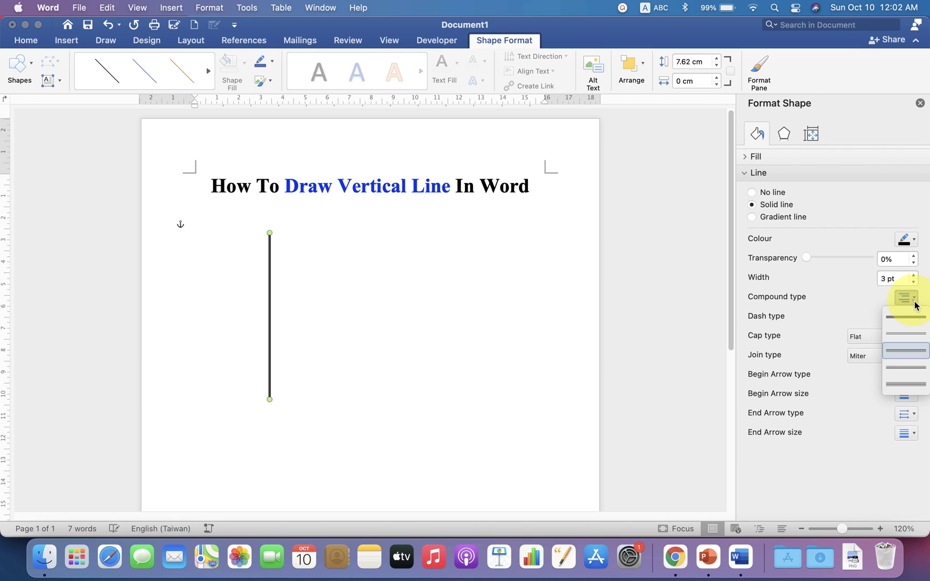
pyautogui.click(908, 383)
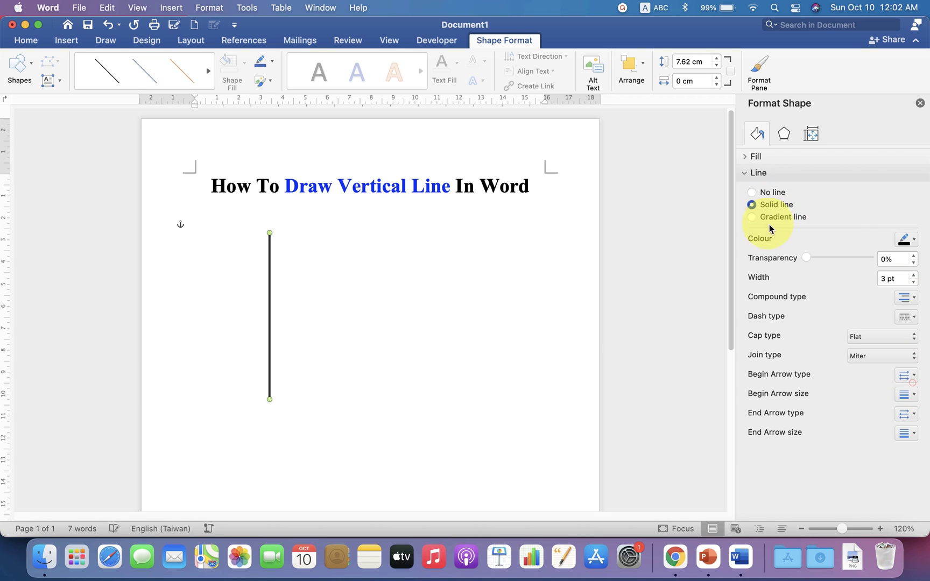
# Preview dotted and dashed patterns, then set the dash type to Long Dash Dot.
pyautogui.click(910, 321)
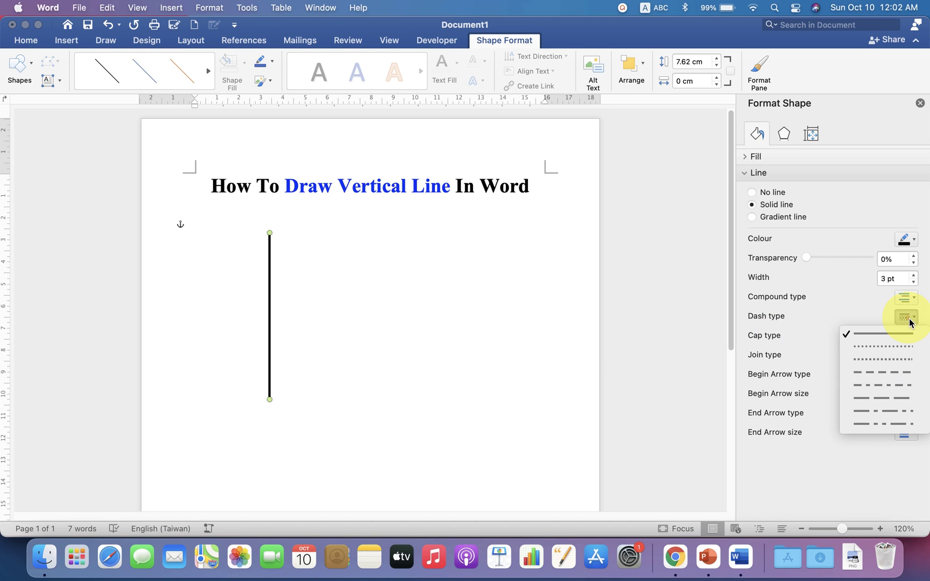
pyautogui.click(898, 352)
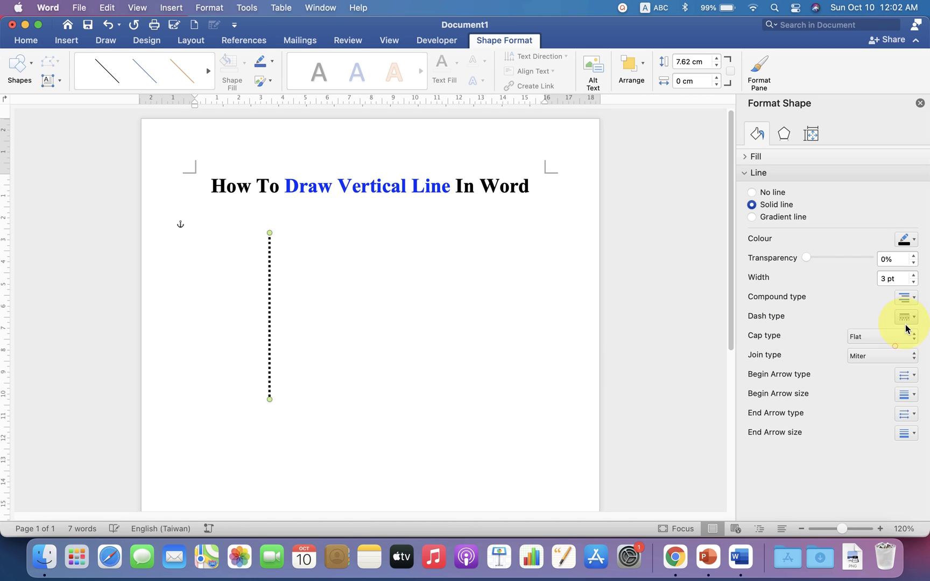
pyautogui.click(907, 318)
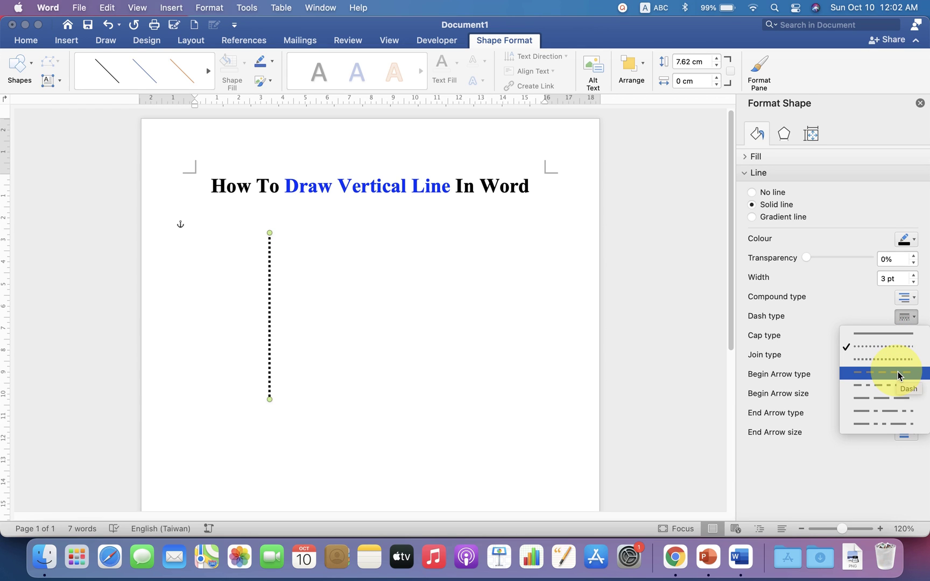
pyautogui.click(899, 374)
pyautogui.click(907, 319)
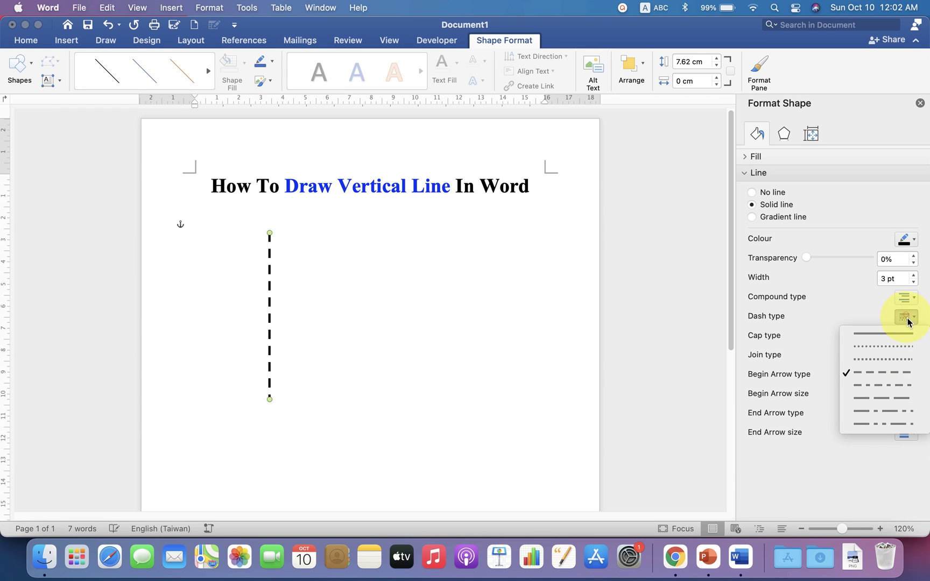
pyautogui.click(890, 419)
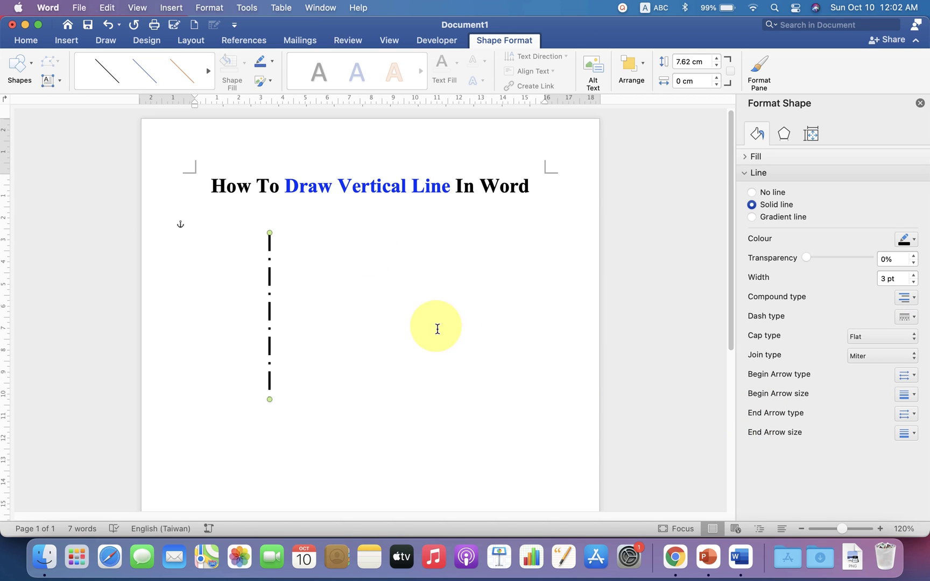
# Move the line under the title's centre and stretch its ends to about 13 cm.
pyautogui.moveTo(273, 248); pyautogui.dragTo(428, 246)
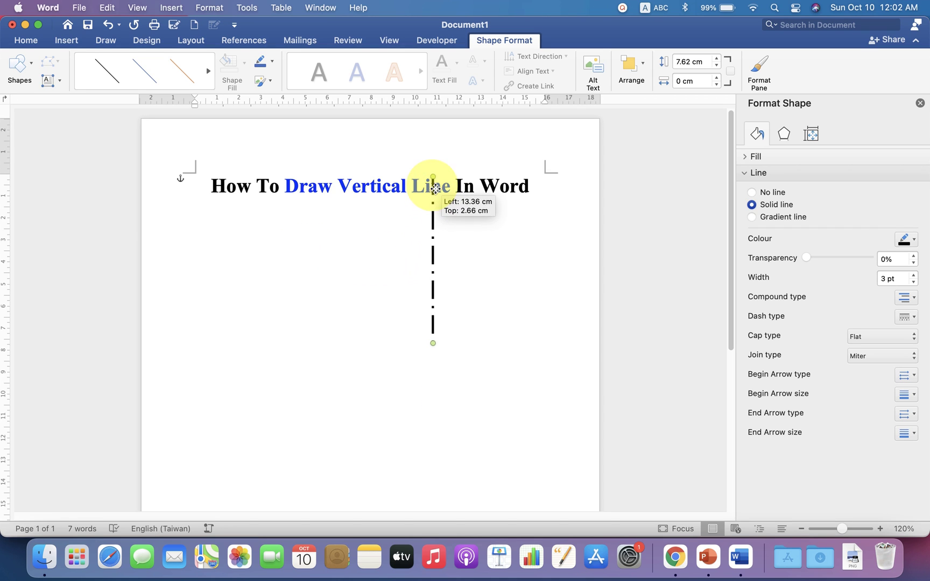
pyautogui.moveTo(429, 246)
pyautogui.mouseDown()
pyautogui.moveTo(356, 269)
pyautogui.moveTo(381, 268)
pyautogui.mouseUp()
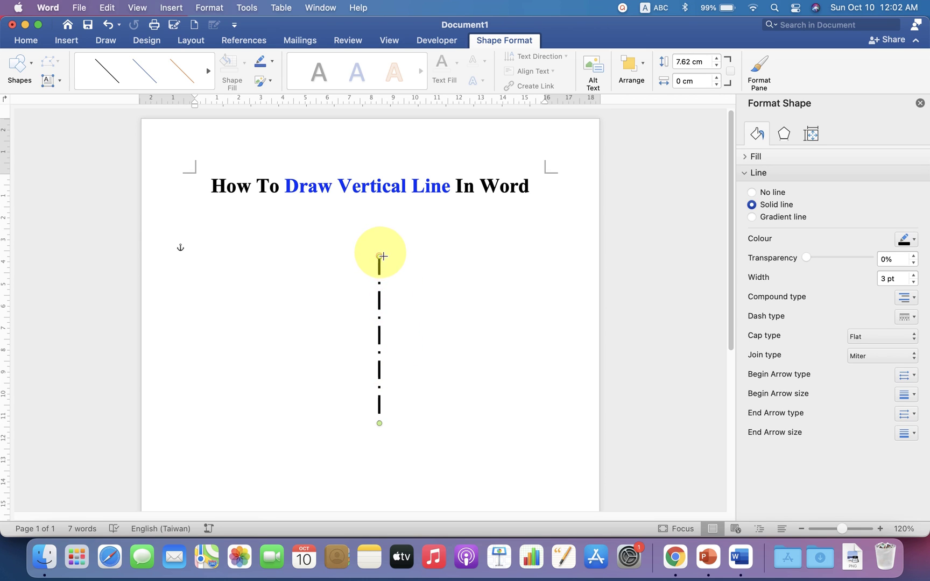
pyautogui.moveTo(380, 258); pyautogui.dragTo(380, 200)
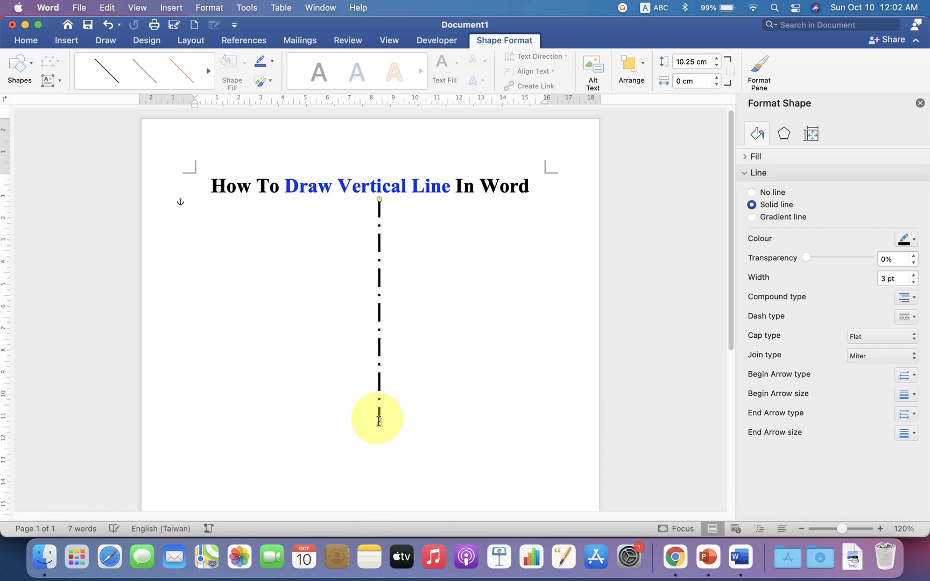
pyautogui.moveTo(379, 423); pyautogui.dragTo(379, 484)
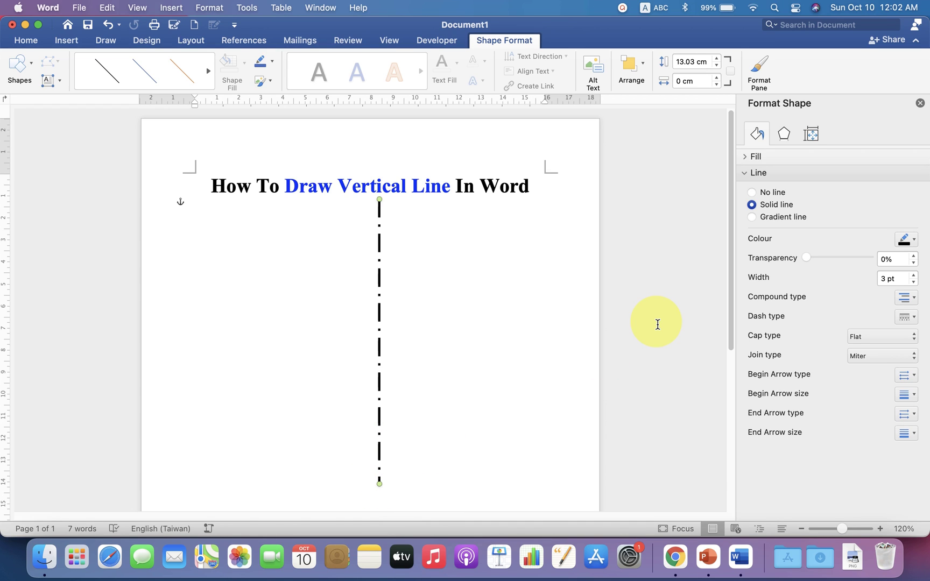